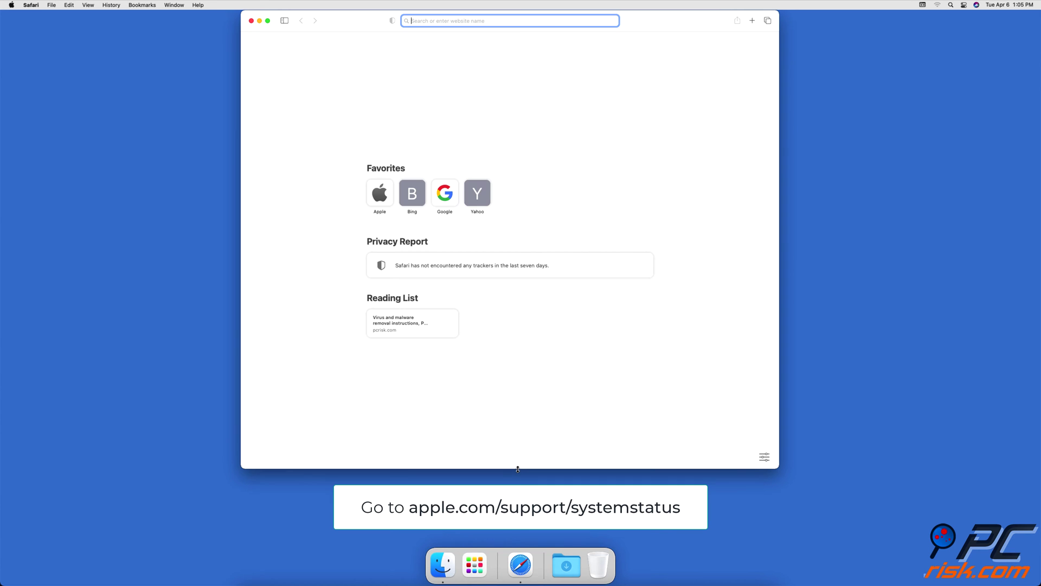
Step: Load apple.com/support/systemstatus in Safari to review Apple's service status
{"action": "type", "text": "apple.com/support/systemstatus"}
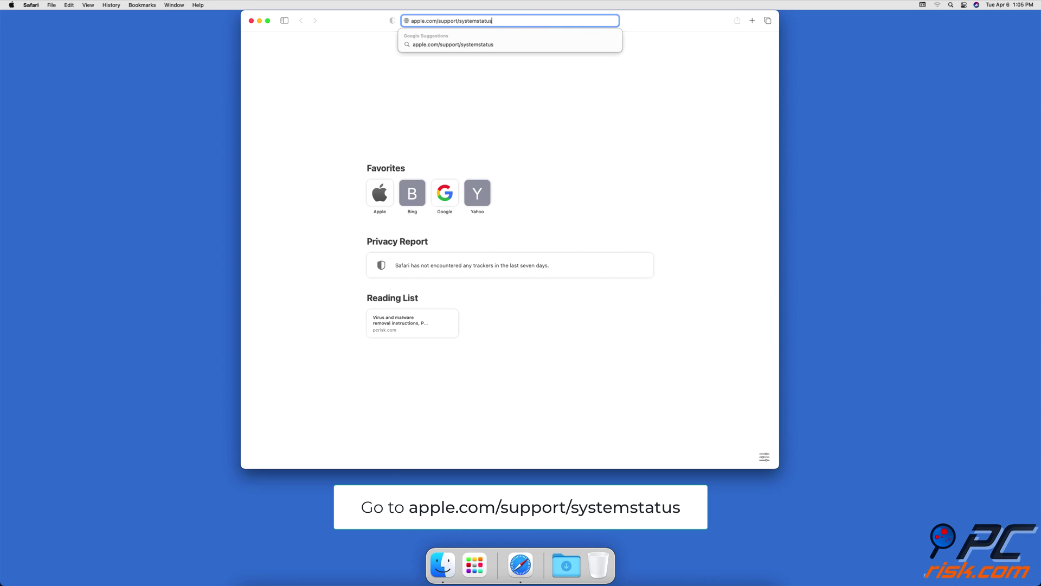
{"action": "key", "text": "Return"}
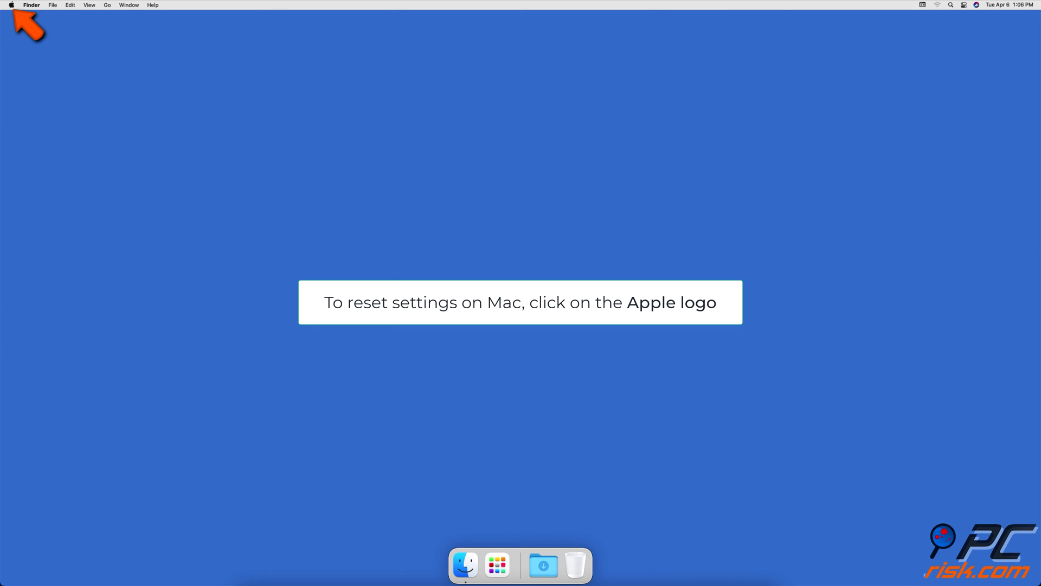
Step: Unlock Date & Time preferences with the admin password and enable Set date and time automatically
{"action": "left_click", "coordinate": [11, 5]}
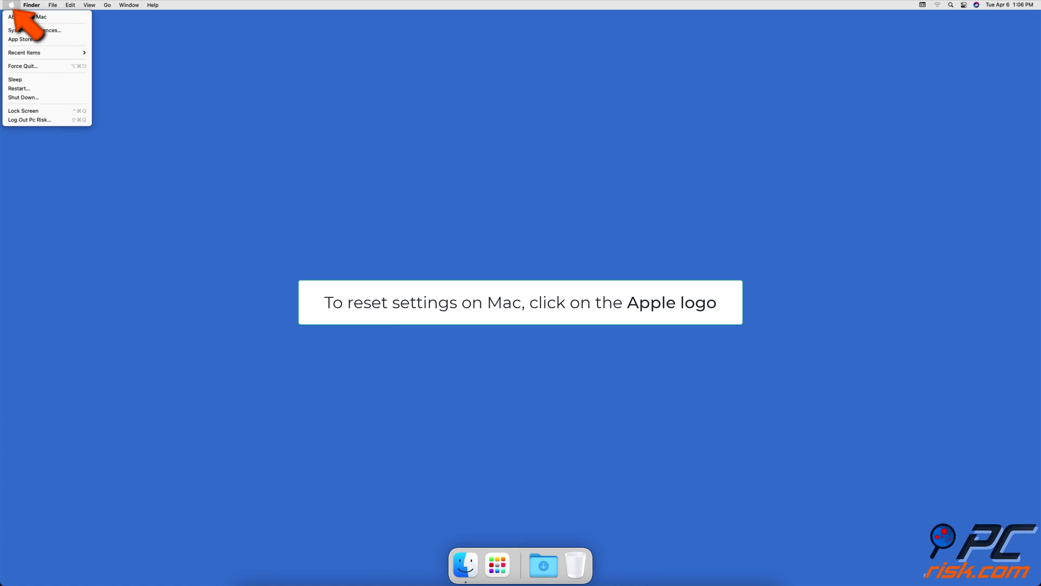
{"action": "left_click", "coordinate": [76, 31]}
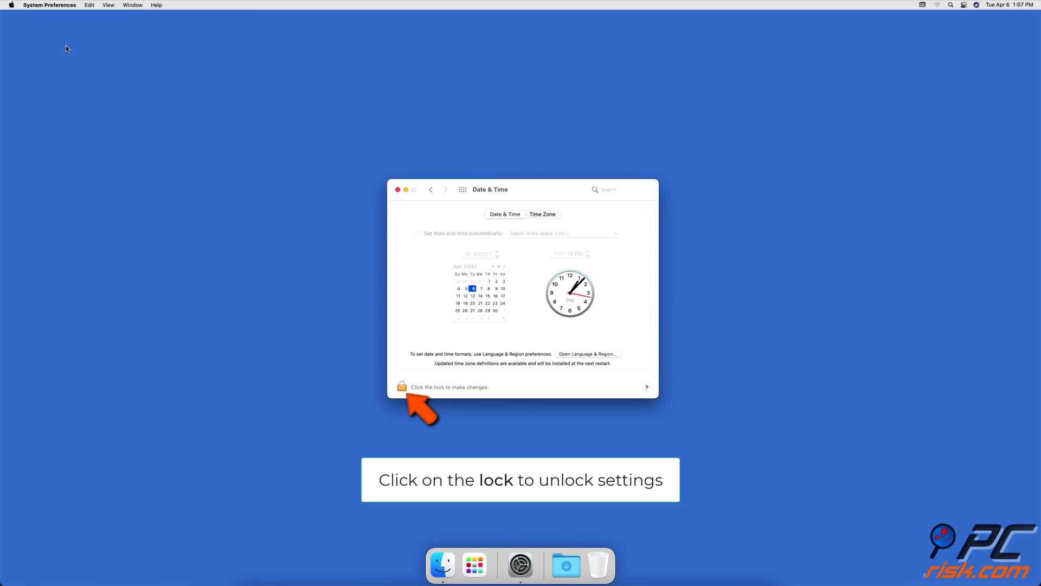
{"action": "left_click", "coordinate": [399, 386]}
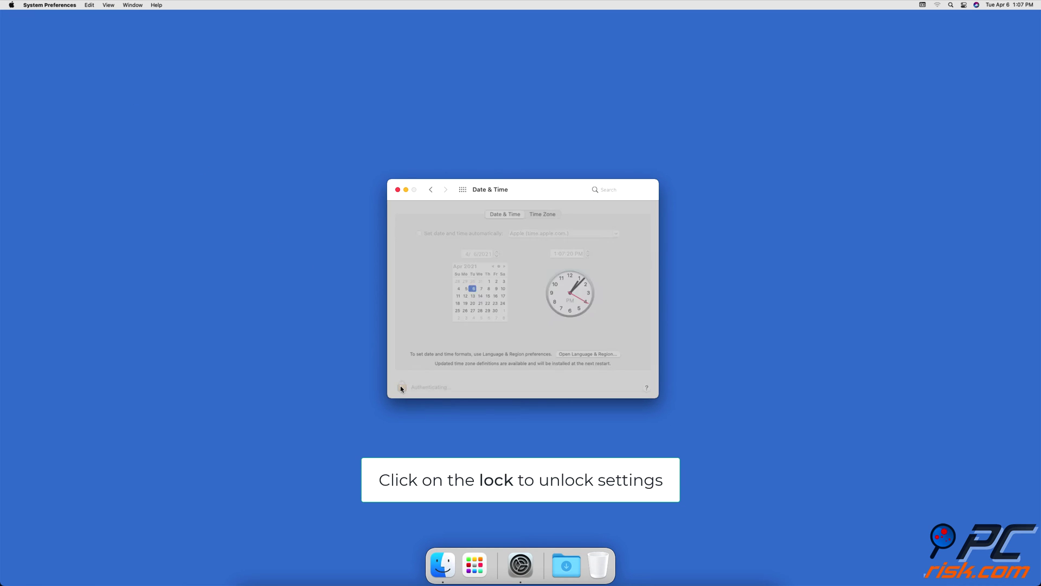
{"action": "type", "text": "••••••"}
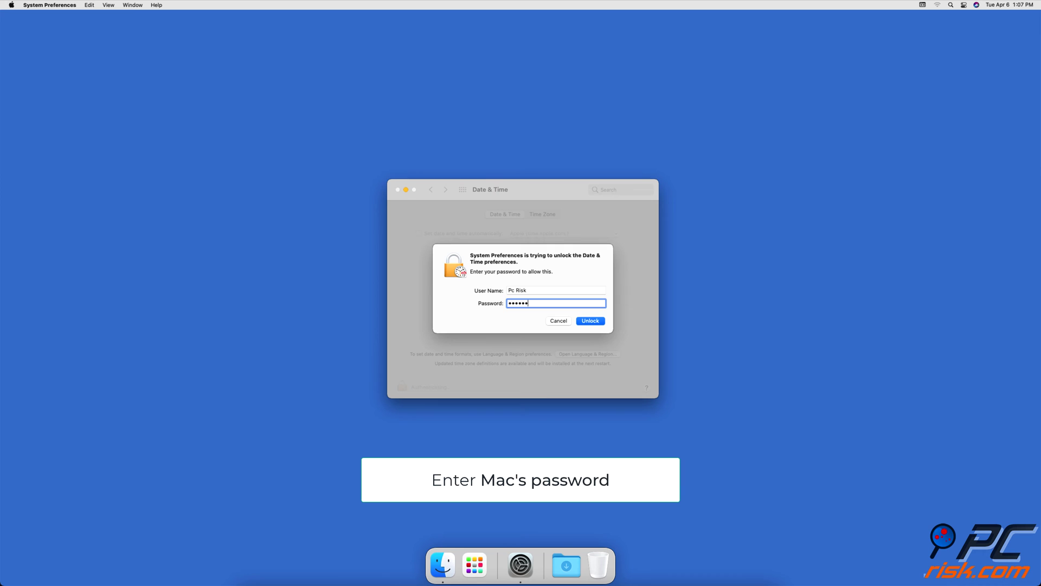
{"action": "key", "text": "Return"}
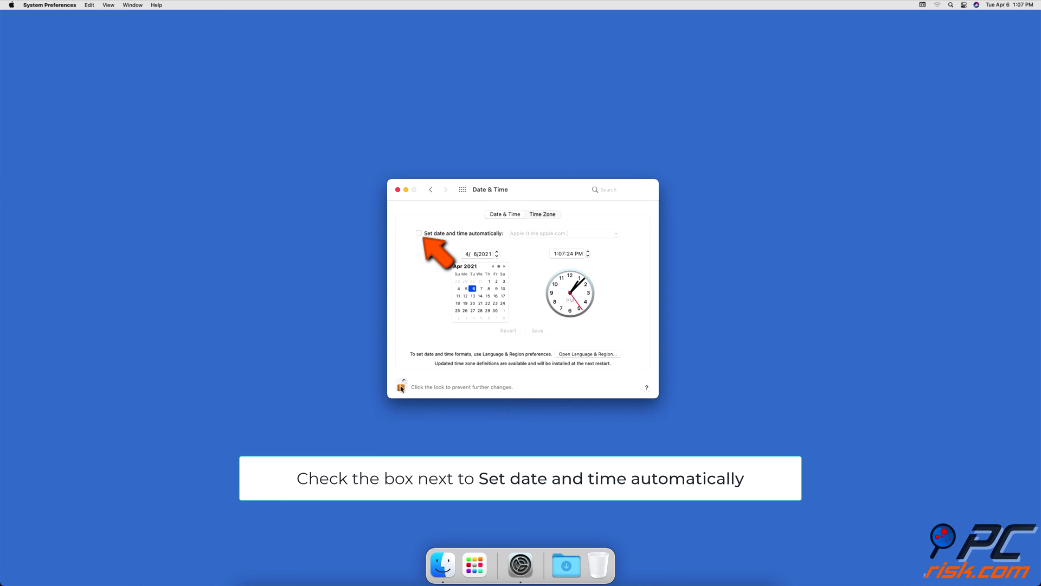
{"action": "left_click", "coordinate": [419, 233]}
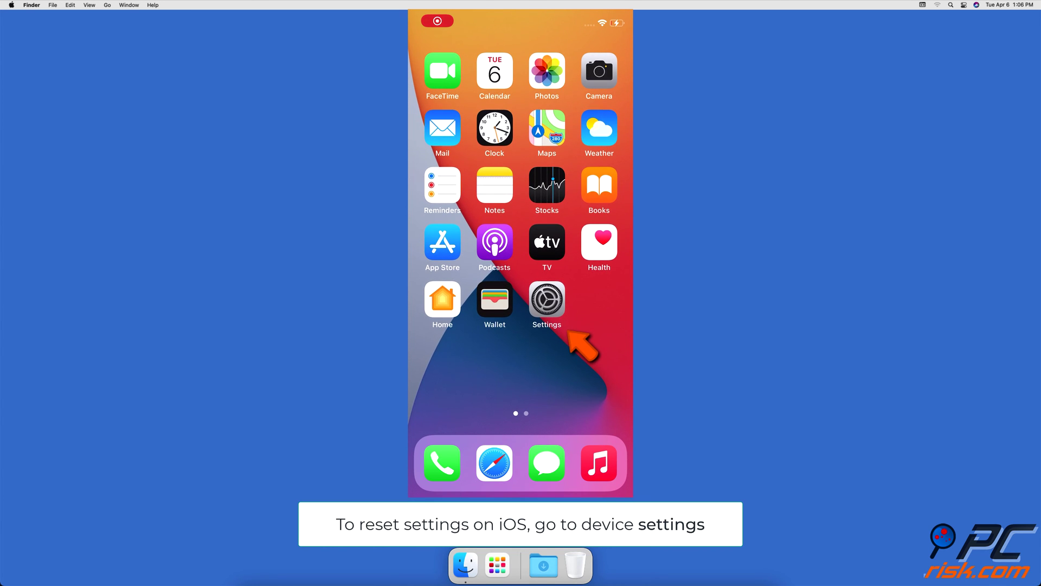
Step: Switch on 24-Hour Time and Set Automatically under General > Date & Time in iPhone Settings
{"action": "left_click", "coordinate": [547, 299]}
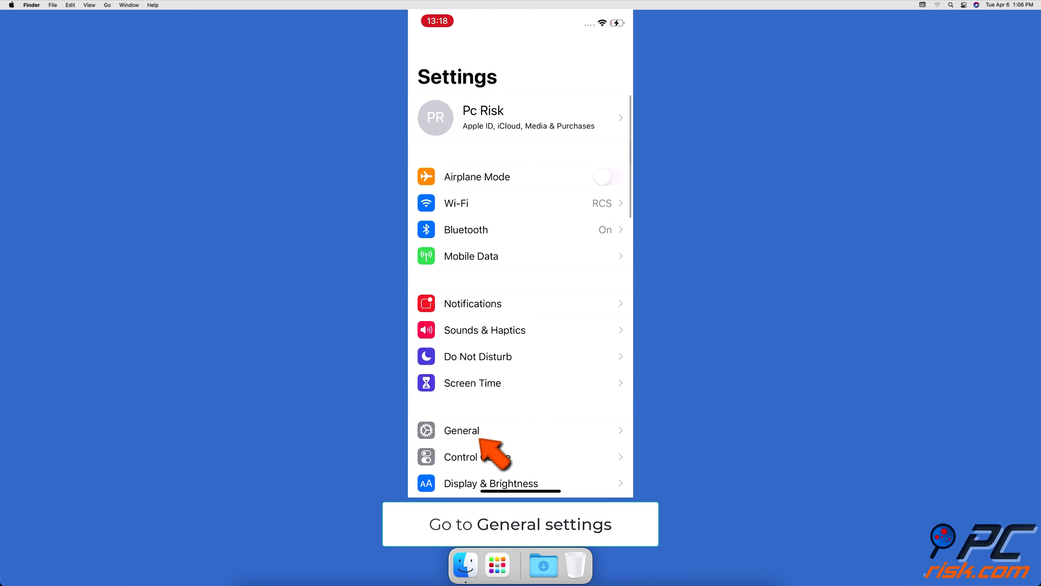
{"action": "left_click", "coordinate": [462, 430]}
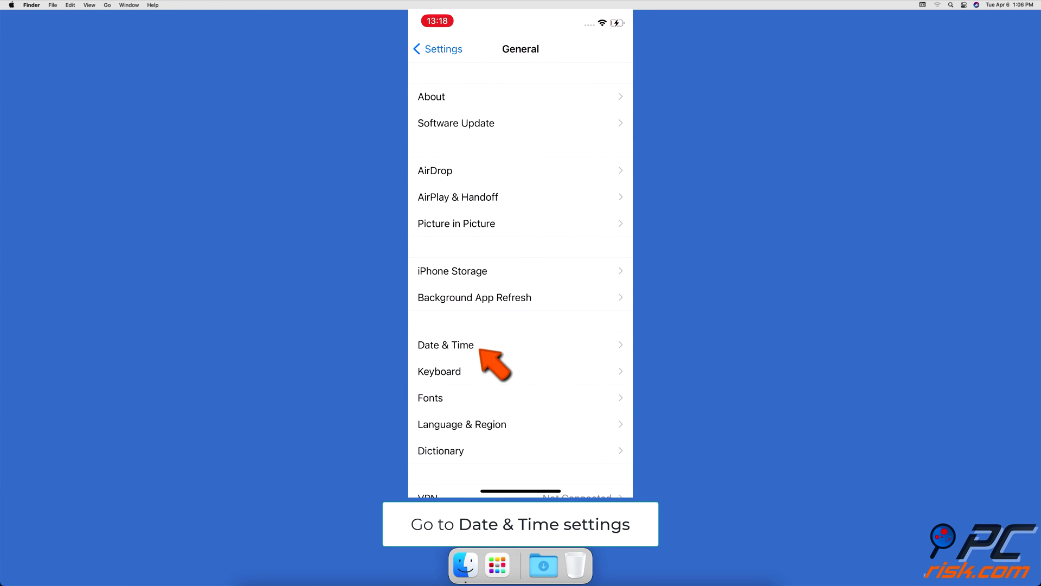
{"action": "left_click", "coordinate": [446, 345]}
{"action": "left_click", "coordinate": [608, 97]}
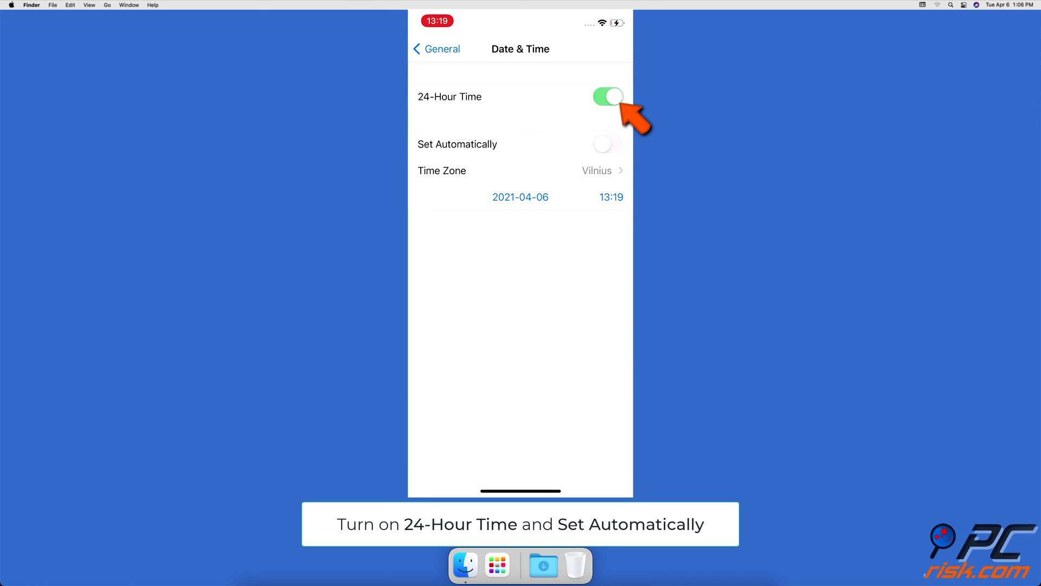
{"action": "left_click", "coordinate": [608, 144]}
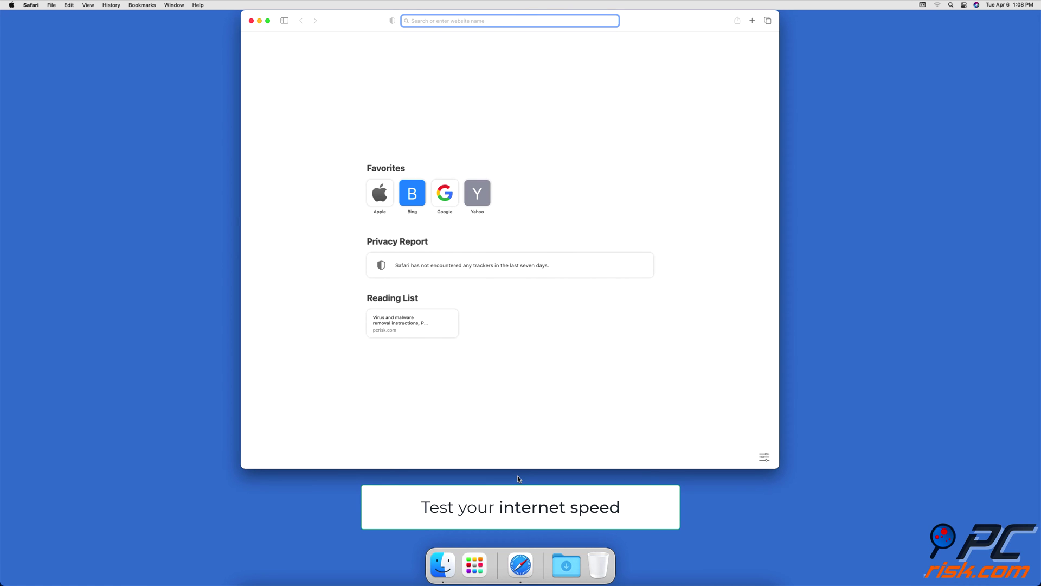
Step: Go to speedtest.net in Safari and run the connection speed test
{"action": "type", "text": "speed"}
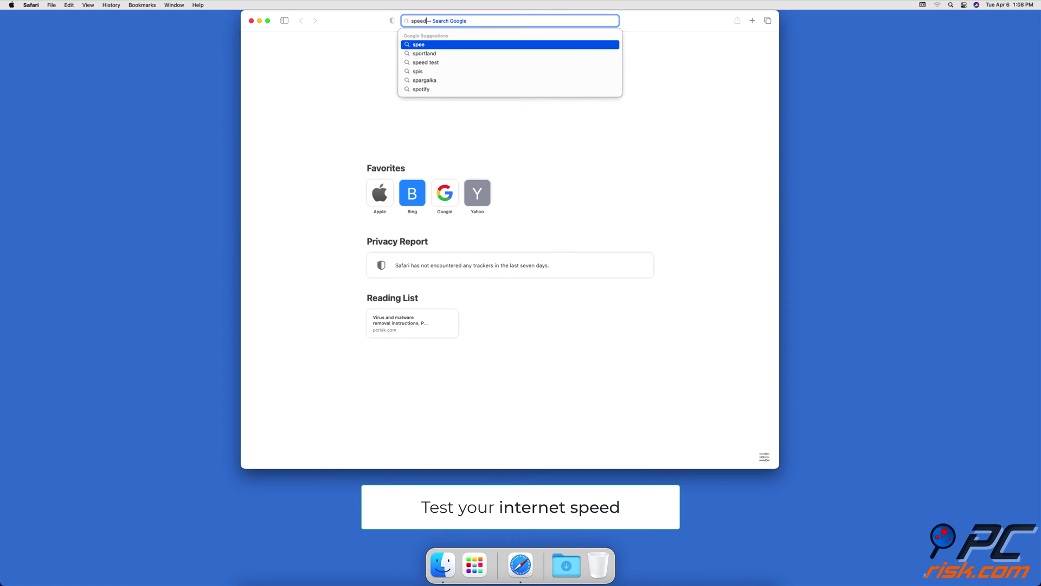
{"action": "type", "text": "test.net"}
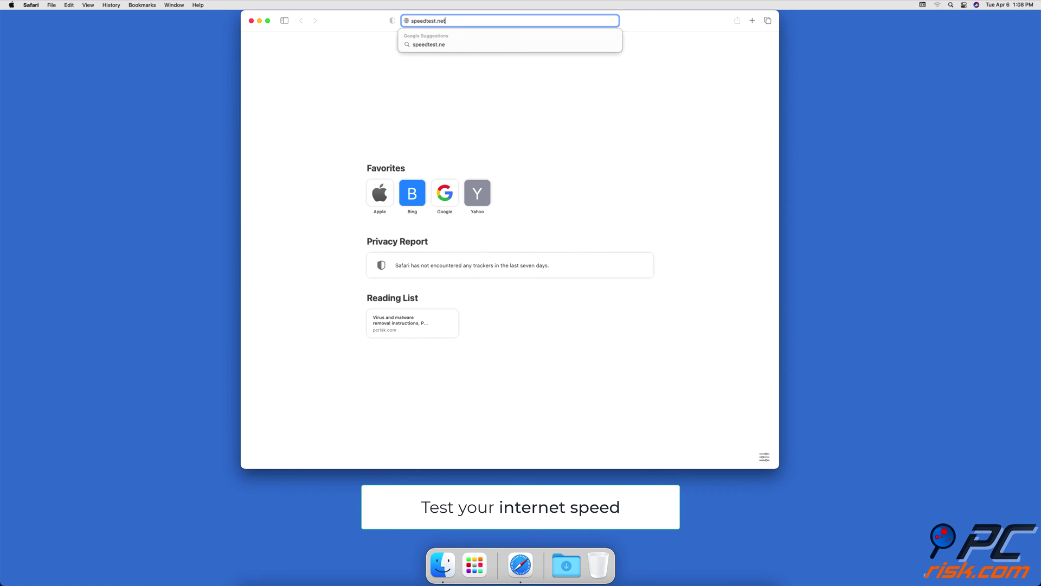
{"action": "key", "text": "Return"}
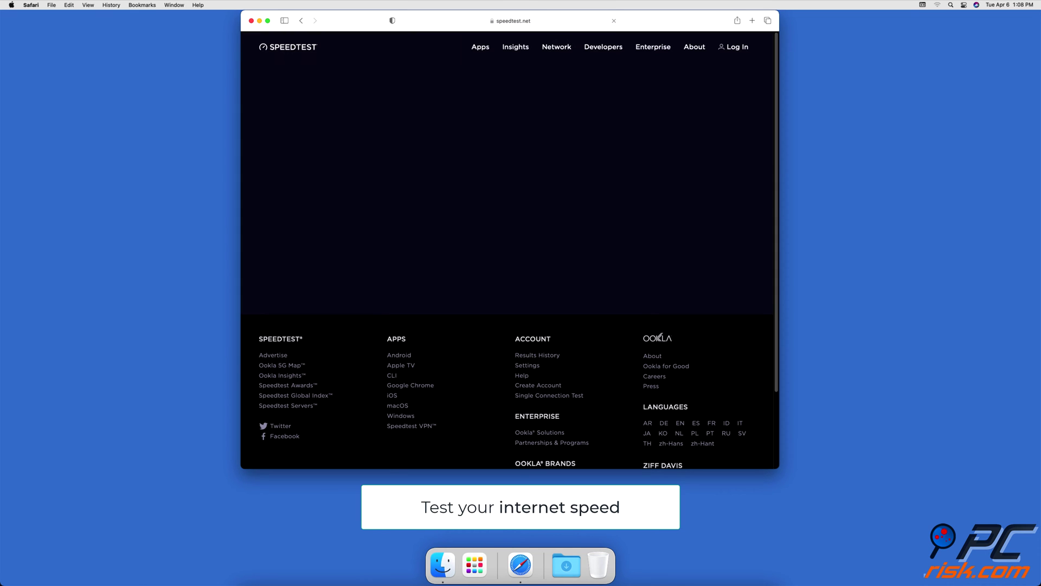
{"action": "left_click", "coordinate": [487, 291]}
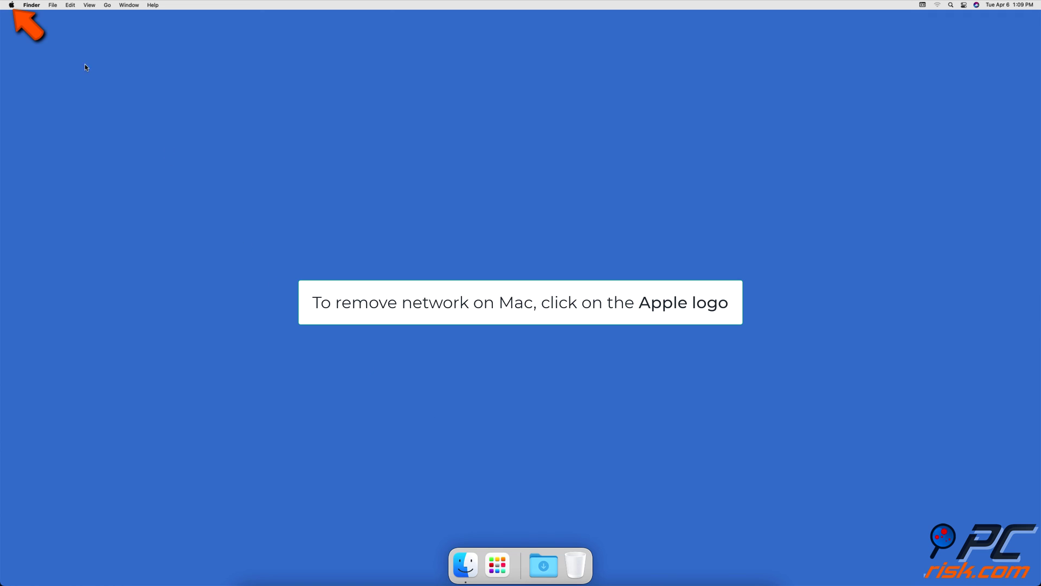
Step: Delete the Bluetooth PAN and Ethernet services in Network preferences, apply, and close the window
{"action": "left_click", "coordinate": [11, 6]}
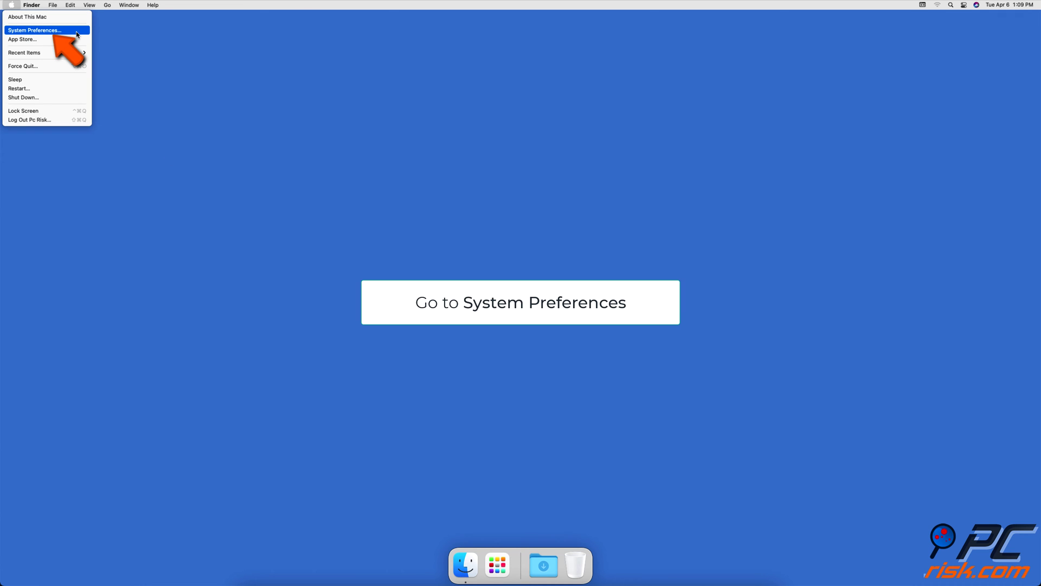
{"action": "left_click", "coordinate": [76, 31]}
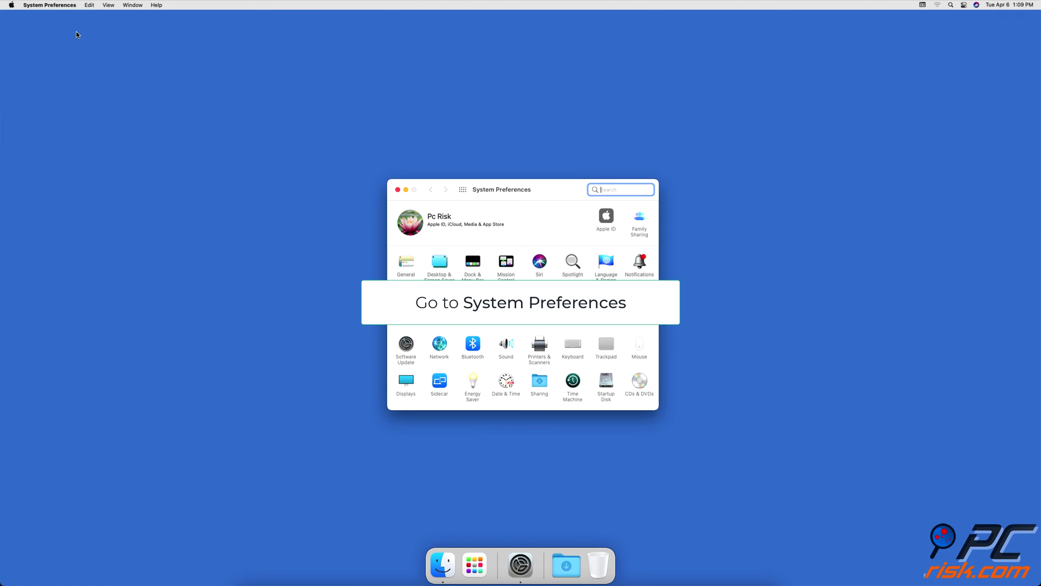
{"action": "left_click", "coordinate": [440, 343]}
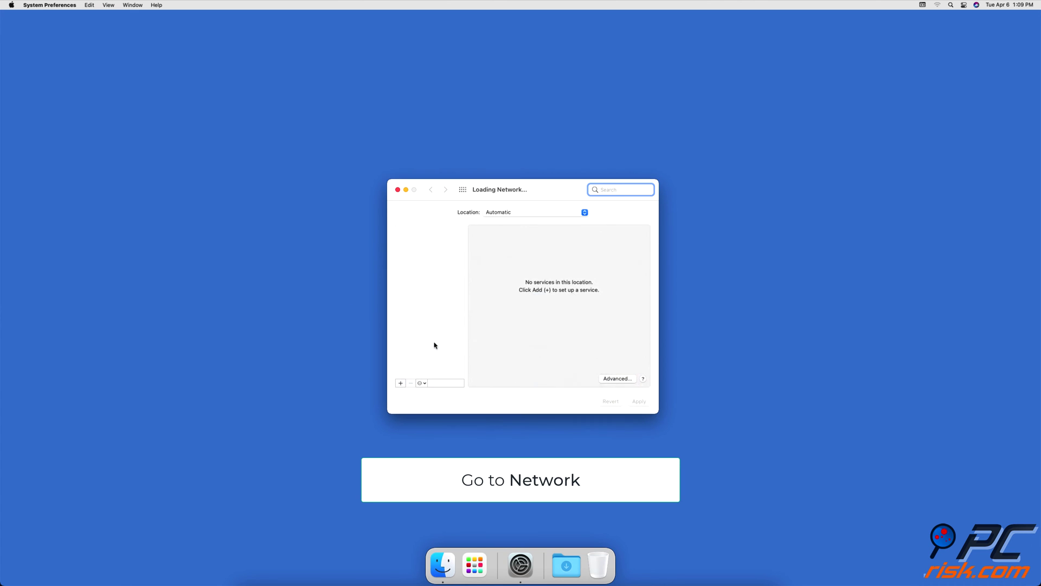
{"action": "left_click", "coordinate": [439, 255]}
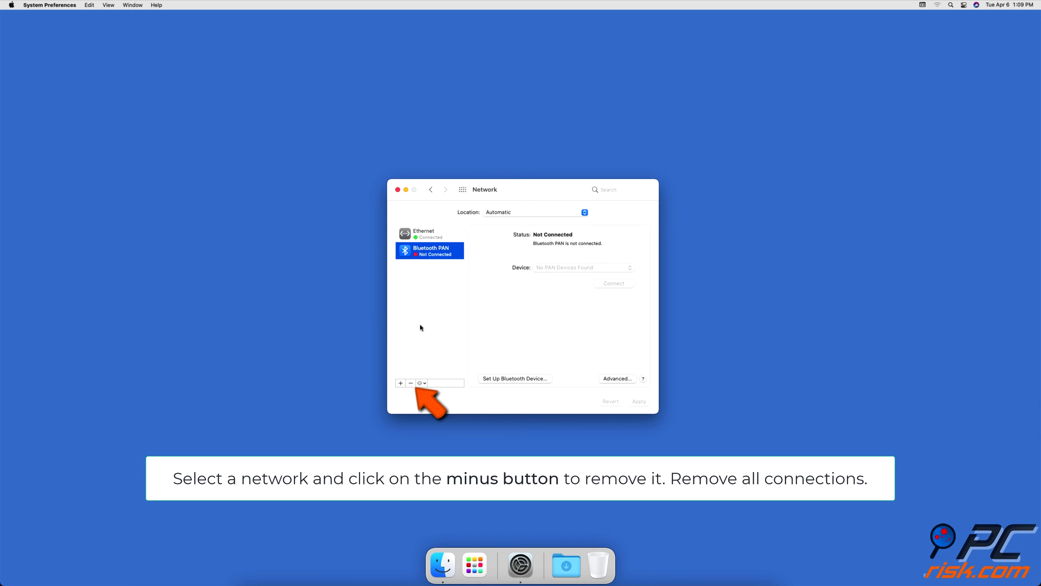
{"action": "left_click", "coordinate": [410, 383]}
{"action": "key", "text": "Return"}
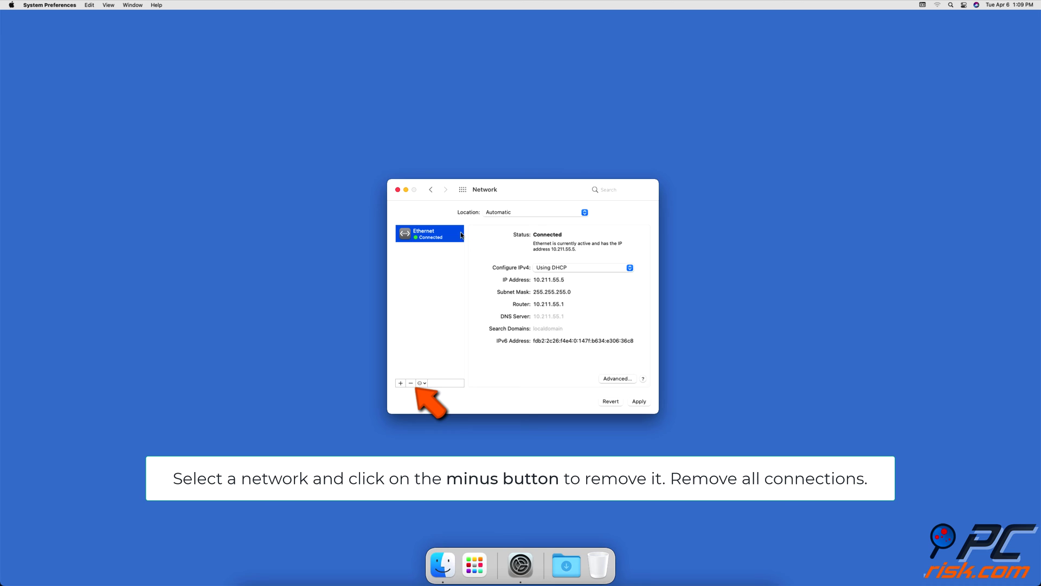
{"action": "left_click", "coordinate": [411, 383]}
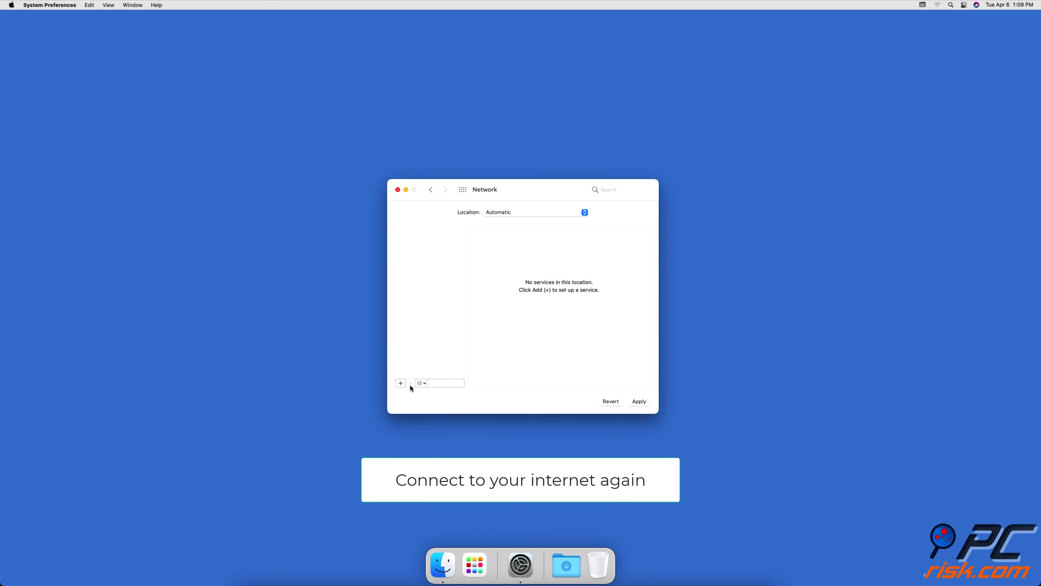
{"action": "left_click", "coordinate": [638, 401]}
{"action": "left_click", "coordinate": [397, 189]}
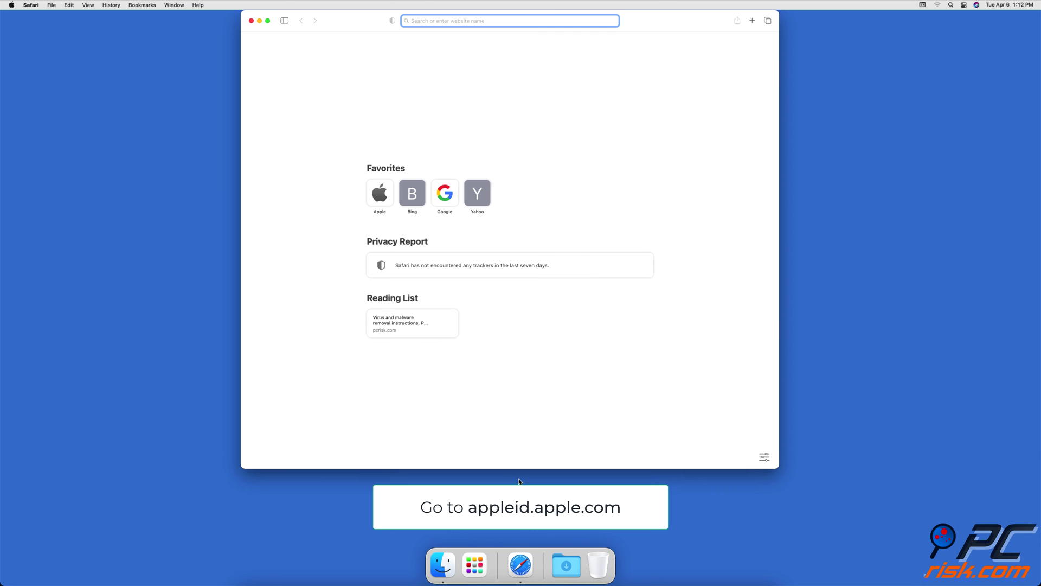
Step: Sign in at appleid.apple.com using the Mac account password
{"action": "type", "text": "appleid"}
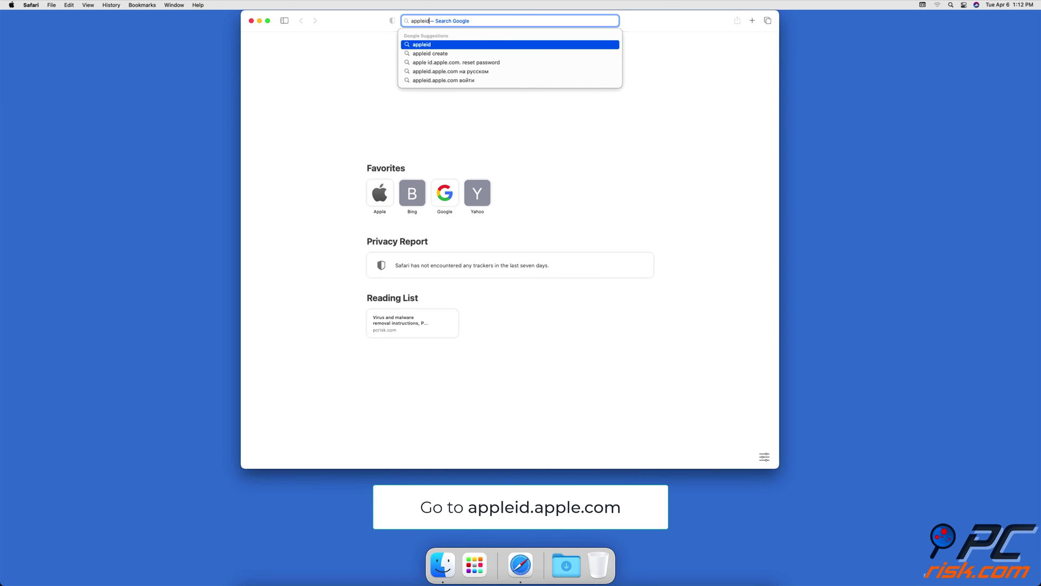
{"action": "type", "text": ".apple.com"}
{"action": "key", "text": "Return"}
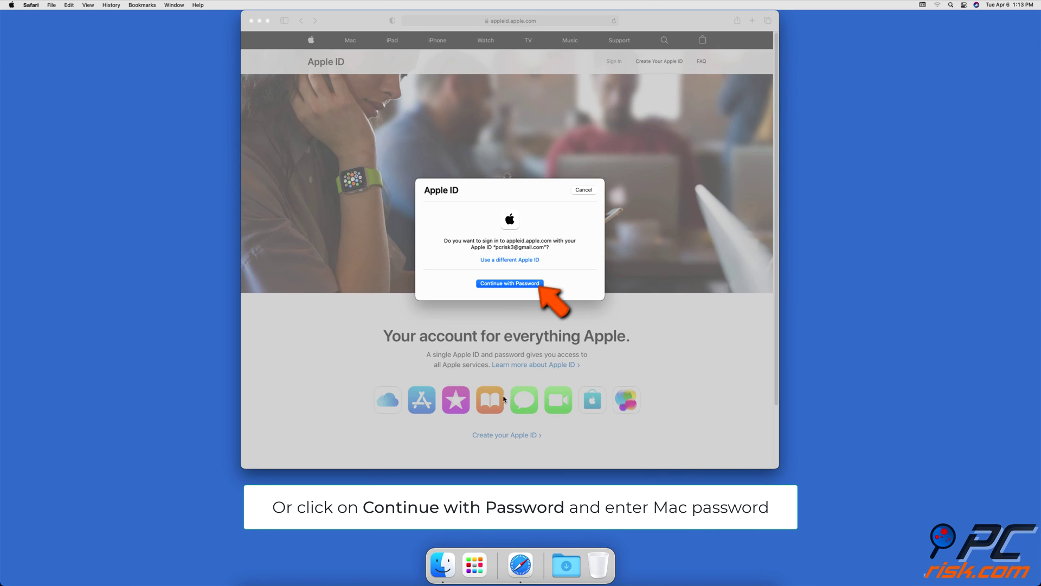
{"action": "left_click", "coordinate": [507, 285]}
{"action": "type", "text": "*****"}
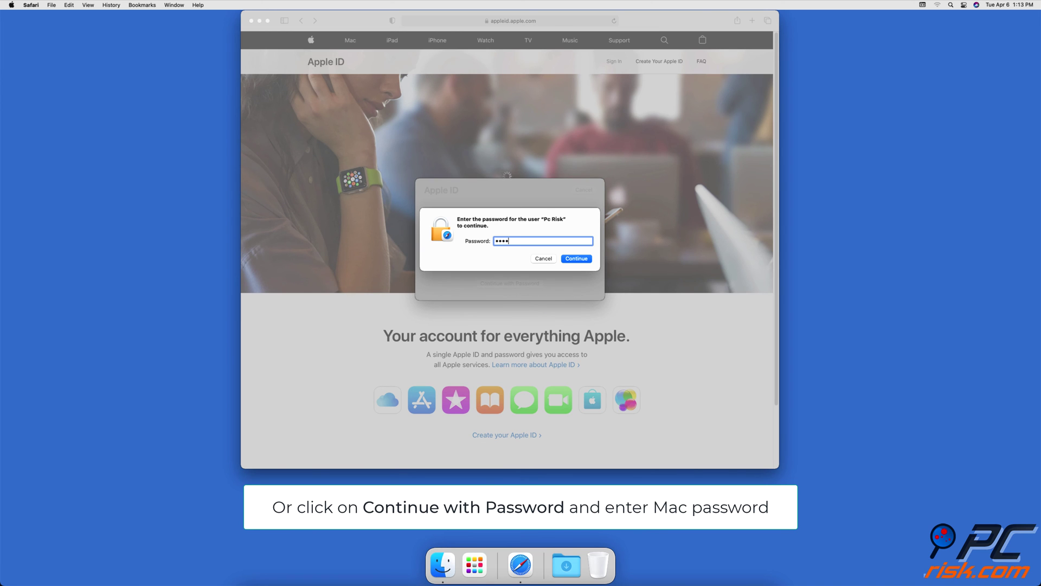
{"action": "key", "text": "Return"}
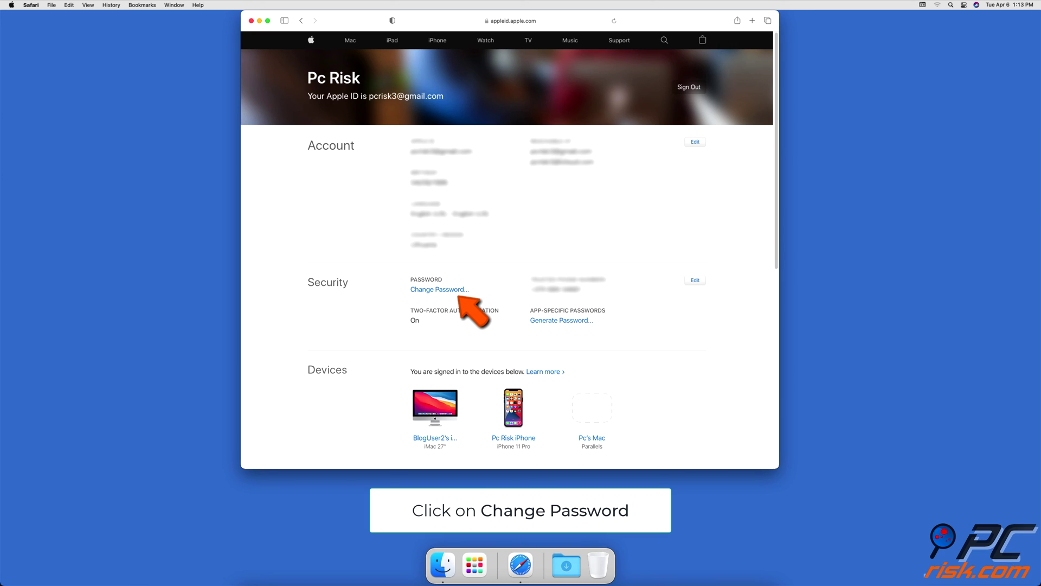
Step: Change the Apple ID password by entering the current password and the new one twice
{"action": "left_click", "coordinate": [441, 290]}
{"action": "left_click", "coordinate": [446, 320]}
{"action": "type", "text": "************"}
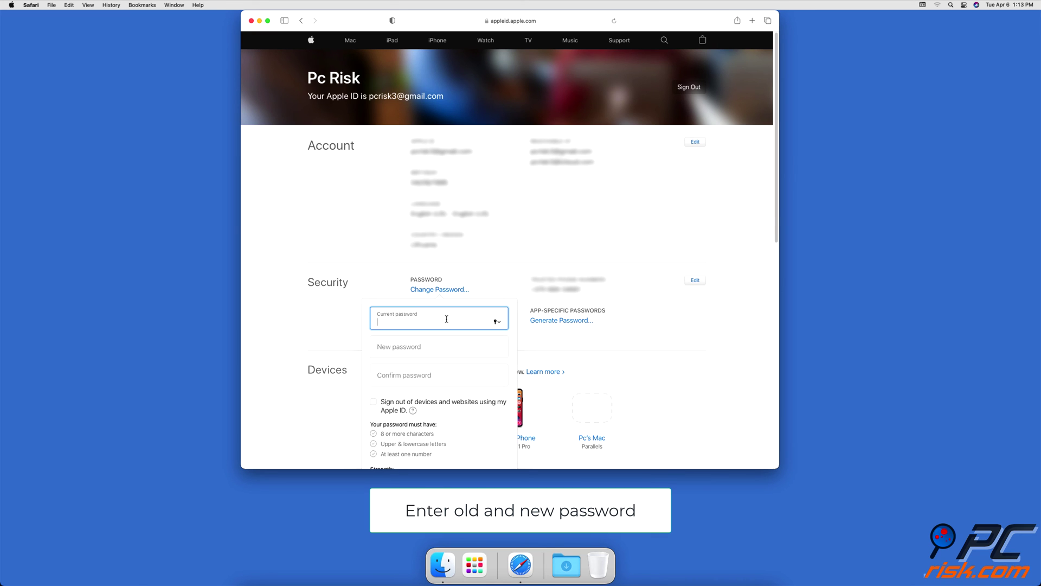
{"action": "left_click", "coordinate": [437, 345]}
{"action": "type", "text": "*********"}
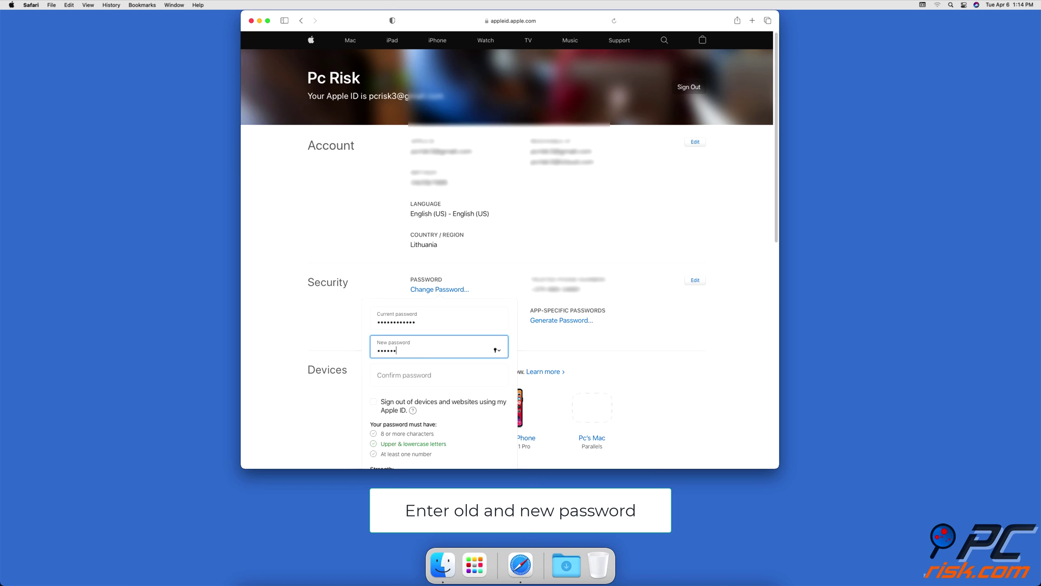
{"action": "key", "text": "Tab"}
{"action": "type", "text": "*********"}
{"action": "scroll", "coordinate": [477, 448], "scroll_direction": "down", "scroll_amount": 2}
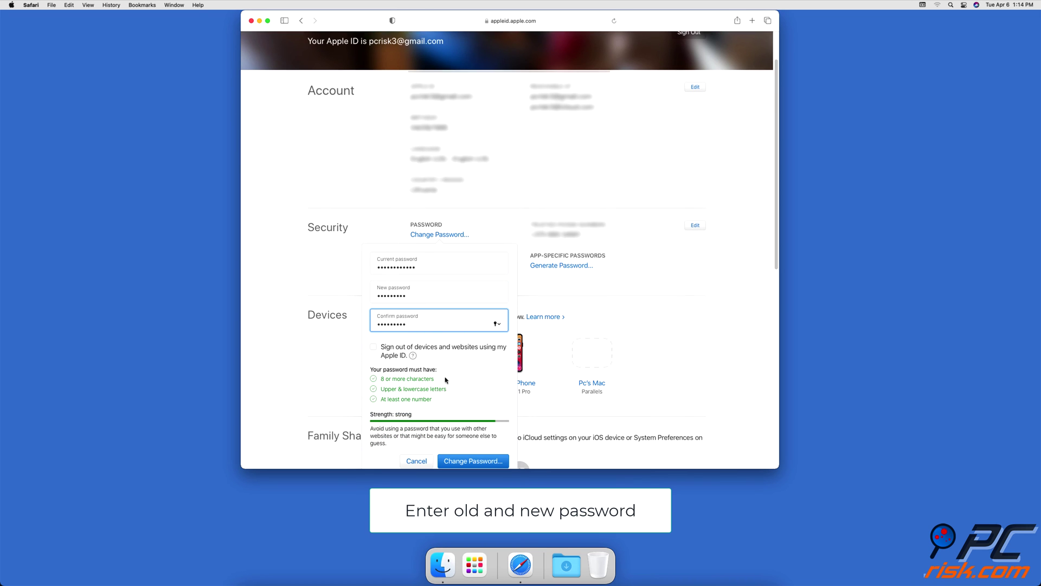
{"action": "left_click", "coordinate": [477, 454]}
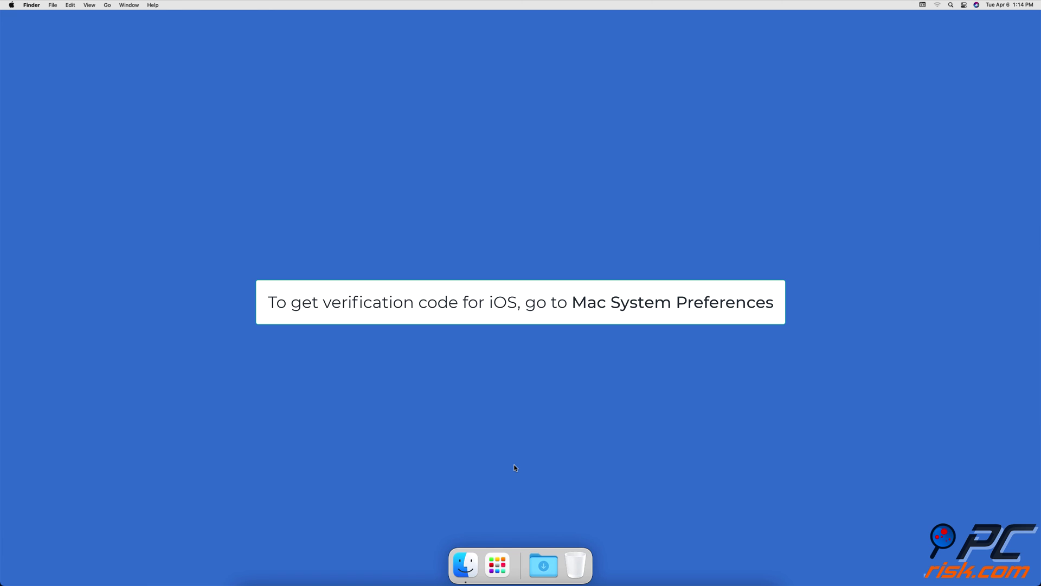
Step: Generate a verification code from Apple ID > Password & Security in System Preferences
{"action": "left_click", "coordinate": [10, 6]}
{"action": "left_click", "coordinate": [69, 31]}
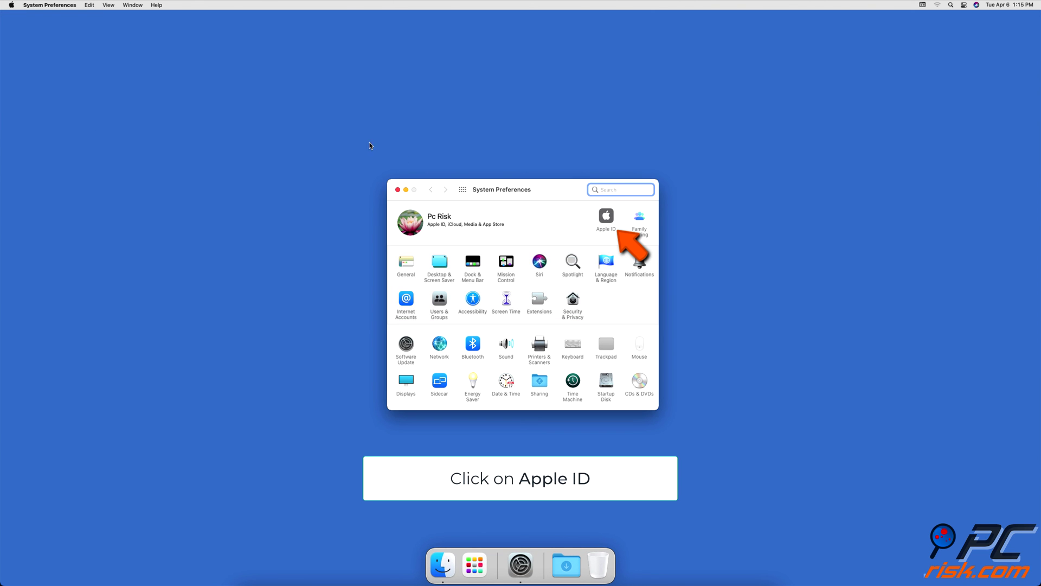
{"action": "left_click", "coordinate": [611, 222]}
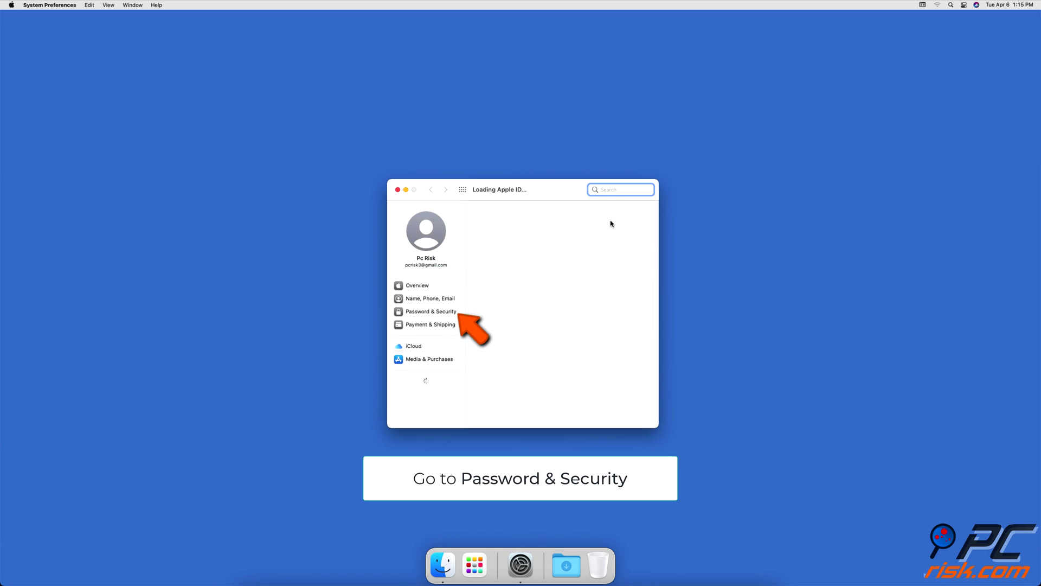
{"action": "left_click", "coordinate": [454, 316]}
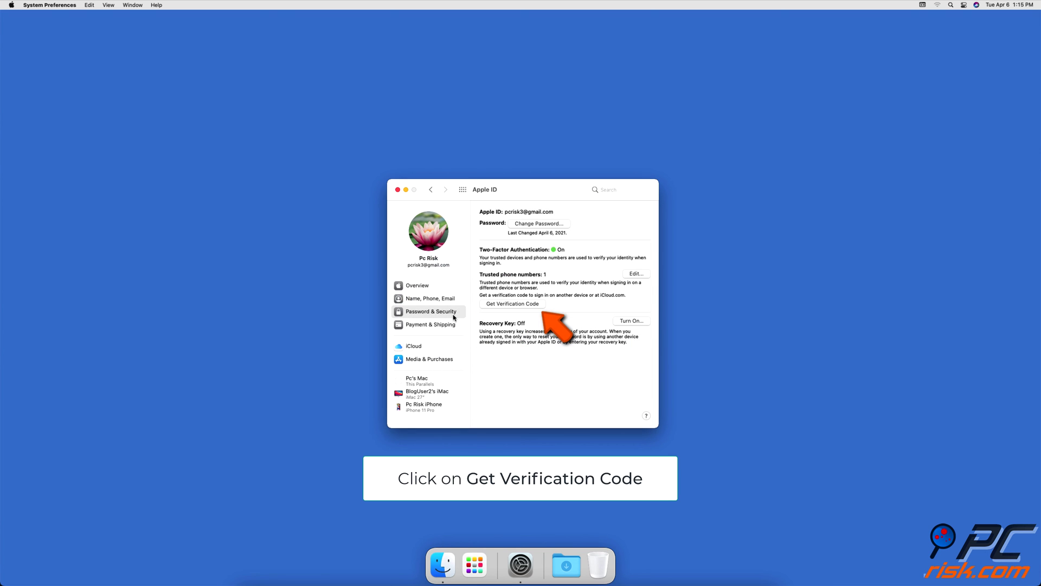
{"action": "left_click", "coordinate": [488, 305]}
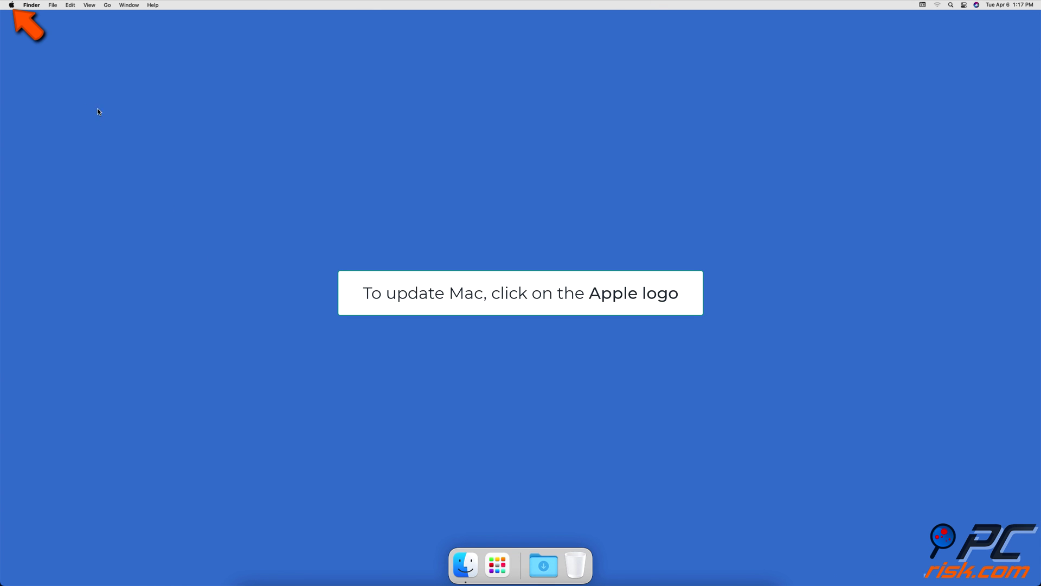
Step: Open Software Update in System Preferences to look for Mac updates
{"action": "left_click", "coordinate": [11, 4]}
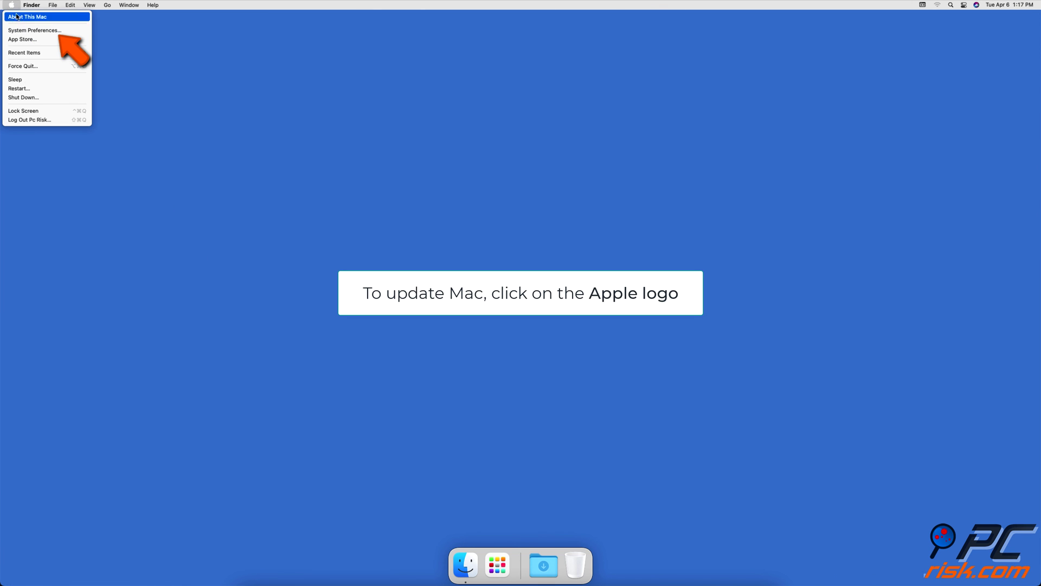
{"action": "left_click", "coordinate": [62, 31]}
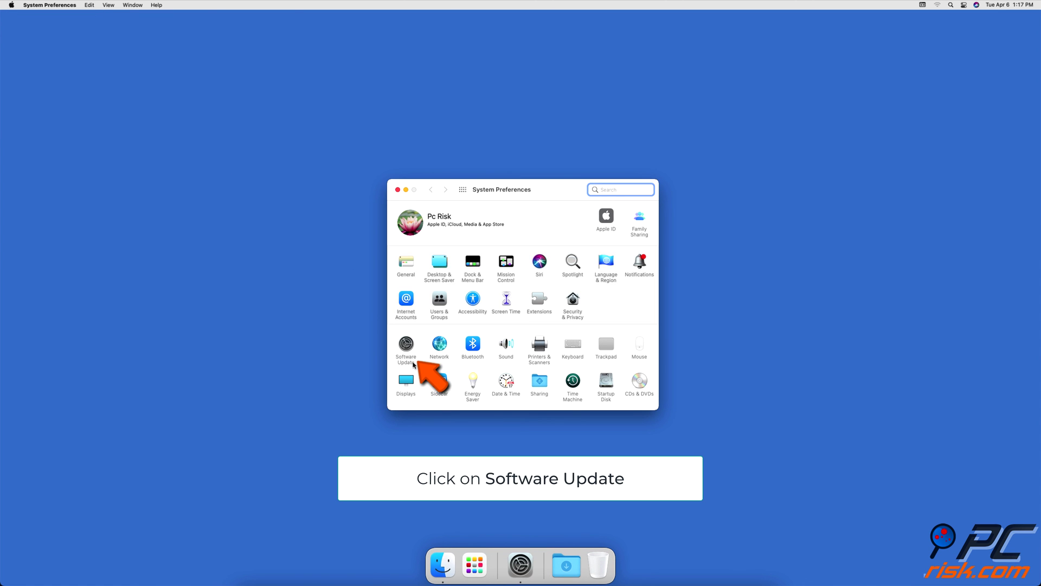
{"action": "left_click", "coordinate": [409, 351]}
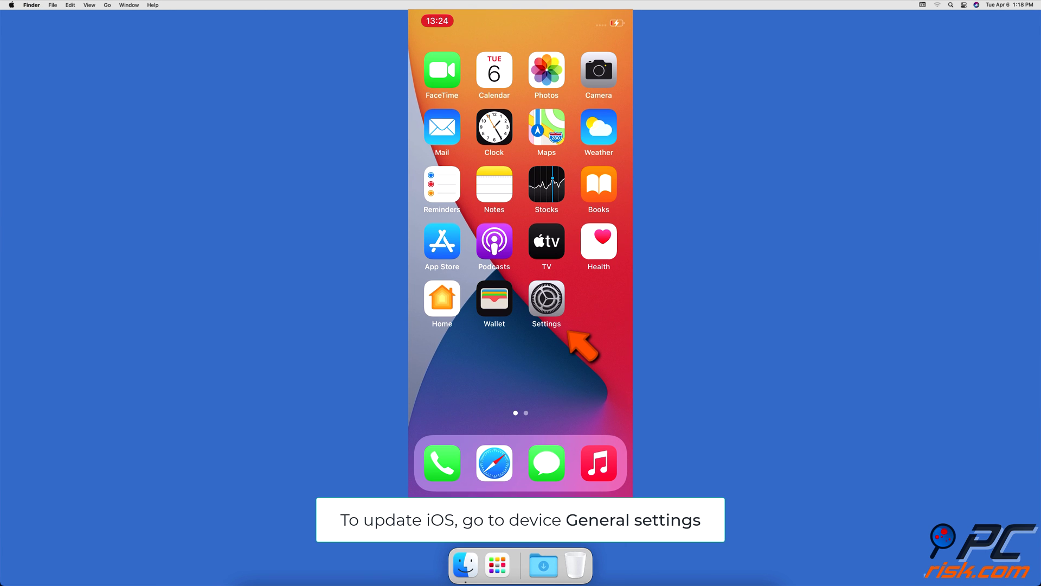
Step: Open General > Software Update in iPhone Settings to look for an iOS update
{"action": "left_click", "coordinate": [546, 299]}
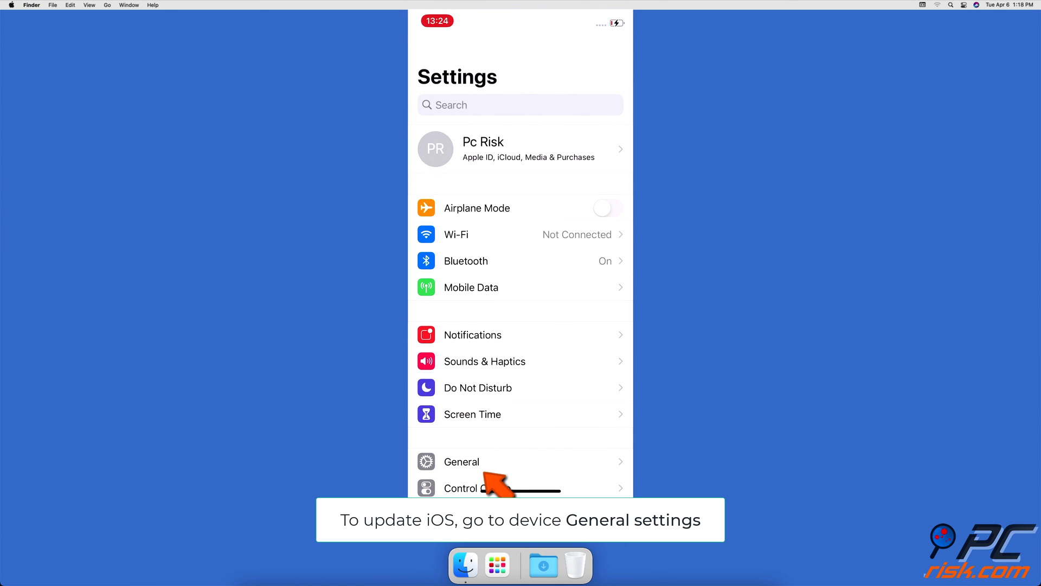
{"action": "left_click", "coordinate": [462, 443]}
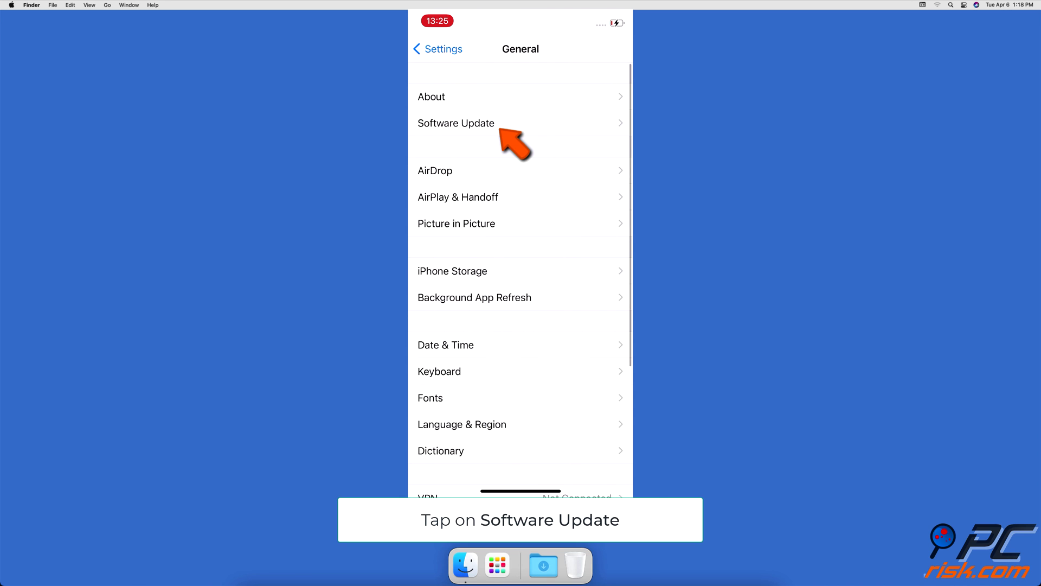
{"action": "left_click", "coordinate": [456, 123]}
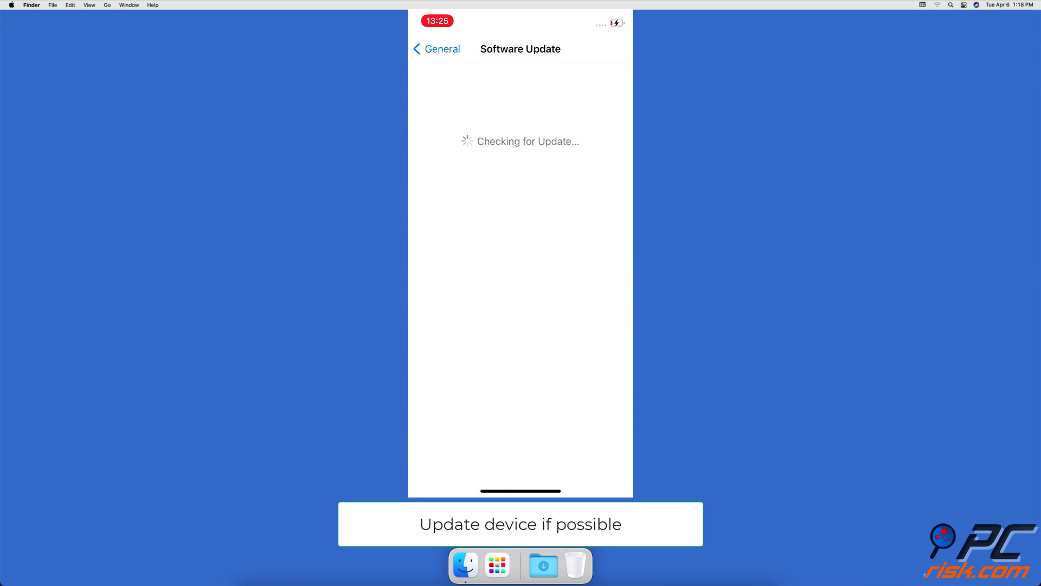